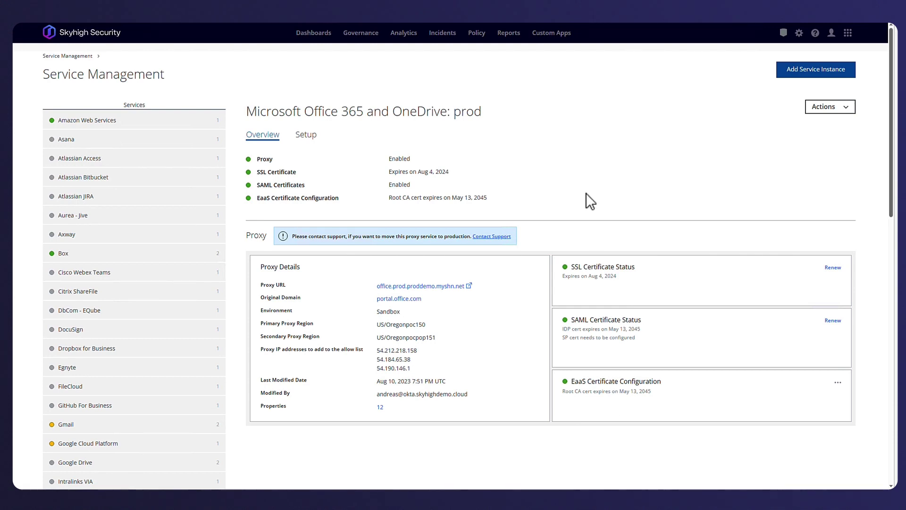
# From the prod proxy instance overview, open the Policy menu.
pyautogui.click(478, 38)
# Open the O365#1-1 Basic Credit Card Rule DLP policy and scroll through its severity rules and responses.
pyautogui.moveTo(484, 52)
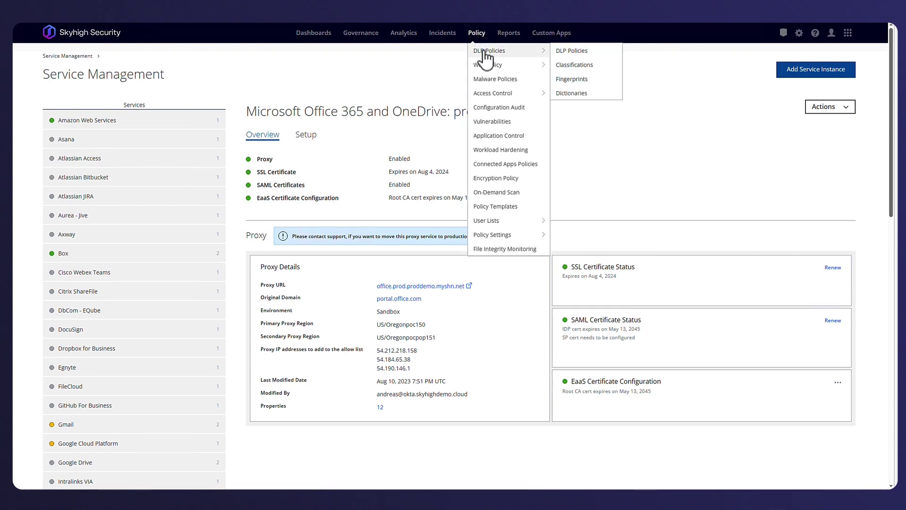
pyautogui.click(569, 52)
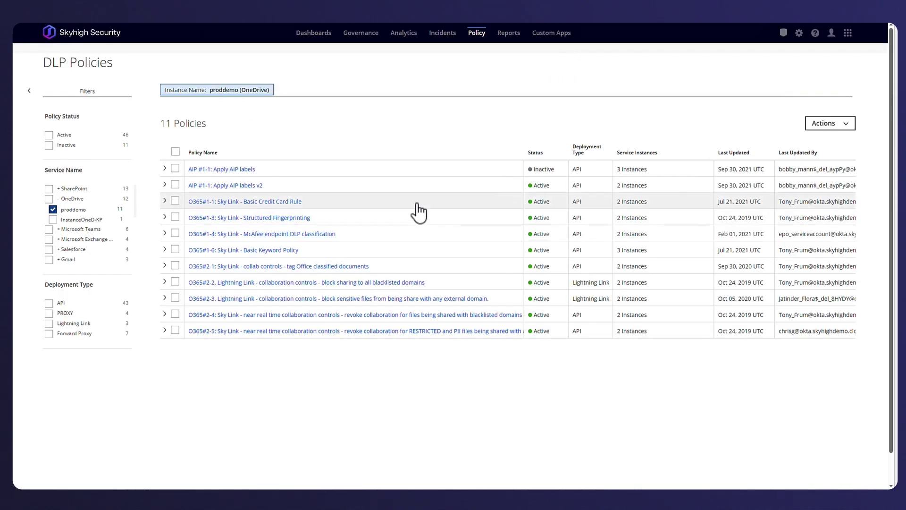
pyautogui.click(272, 203)
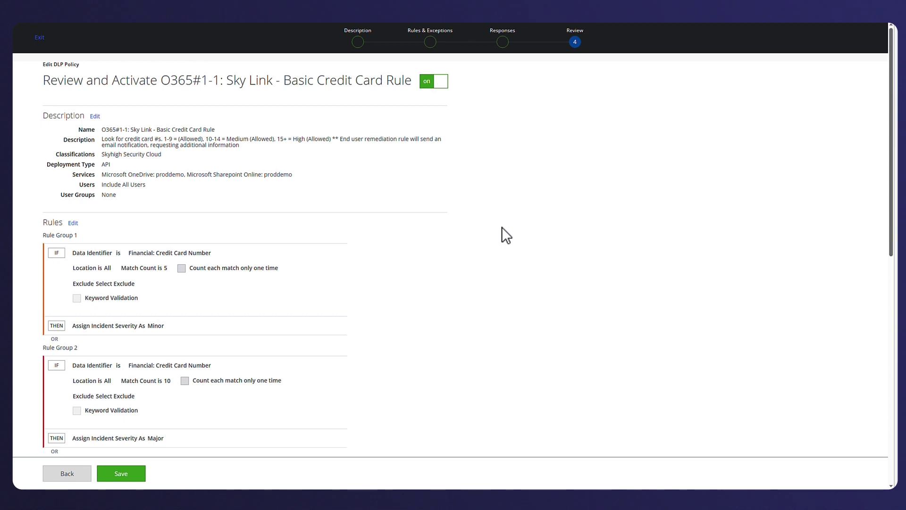
pyautogui.scroll(-1, 502, 227)
pyautogui.scroll(-3, 503, 230)
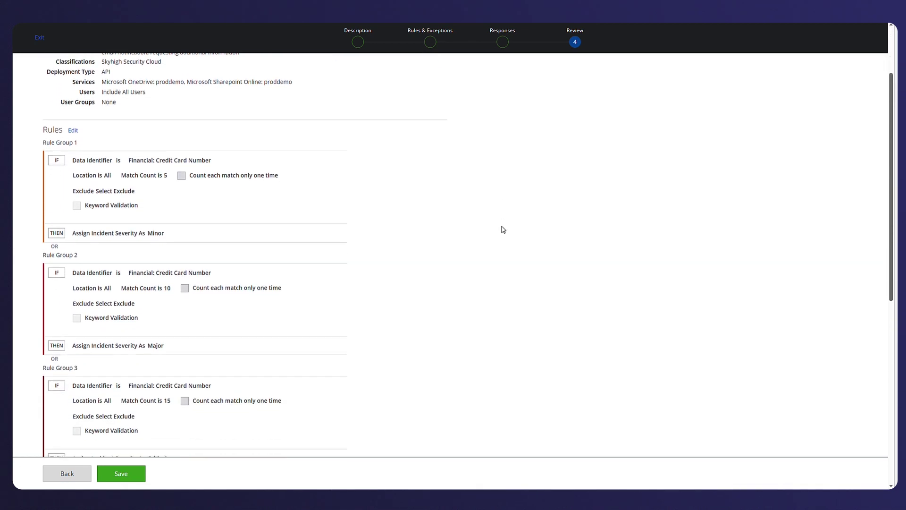
pyautogui.scroll(-3, 503, 229)
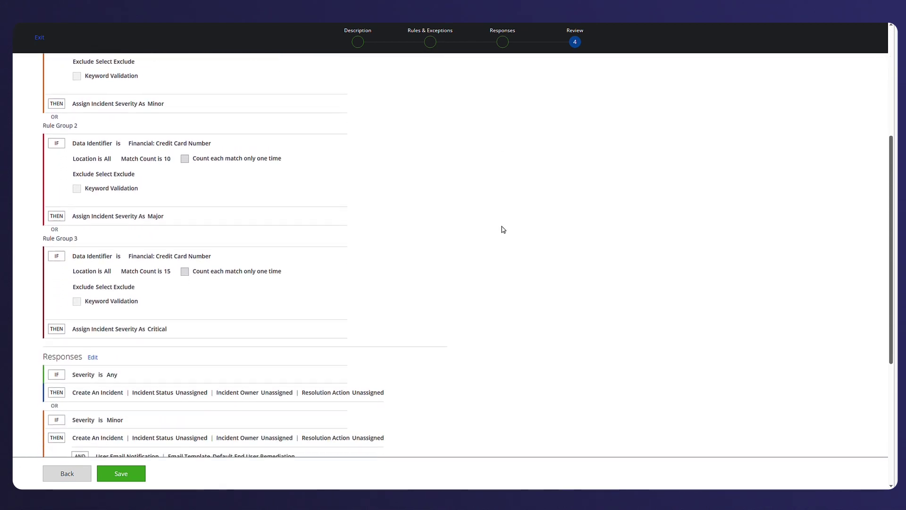
pyautogui.scroll(-3, 503, 230)
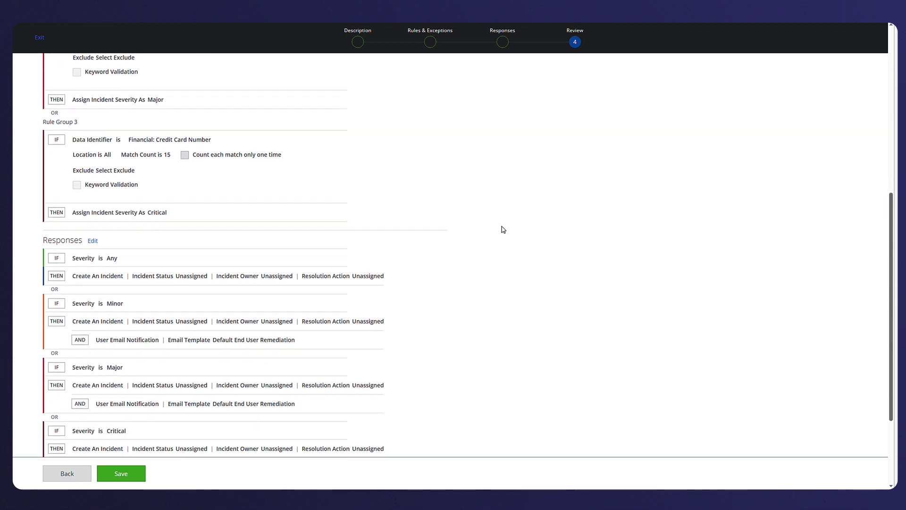
pyautogui.scroll(-1, 503, 229)
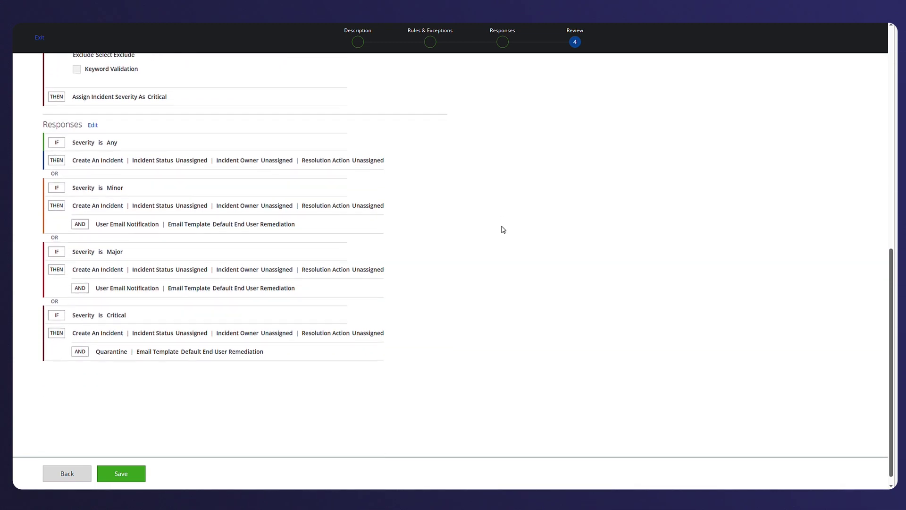
pyautogui.click(39, 38)
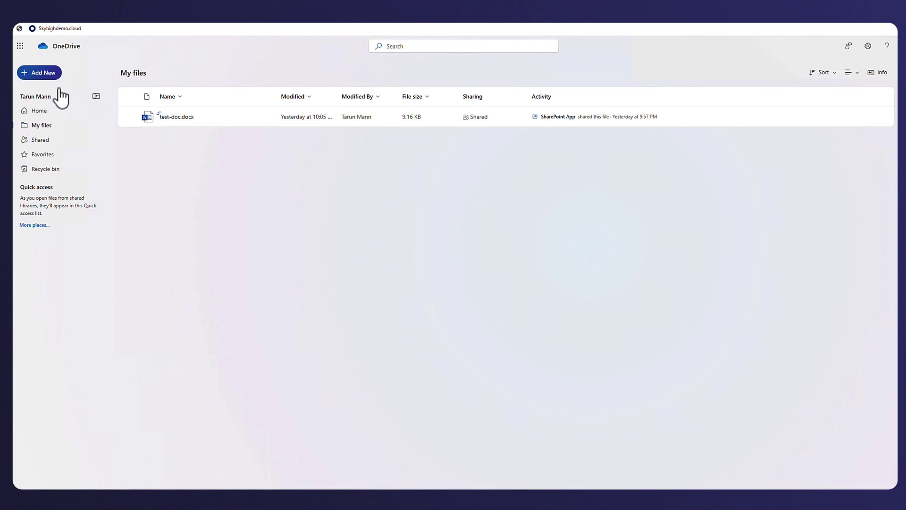
# Upload the three CCN record spreadsheets to My files, then reload and open CCN_15_records.xls.pdf.
pyautogui.click(43, 74)
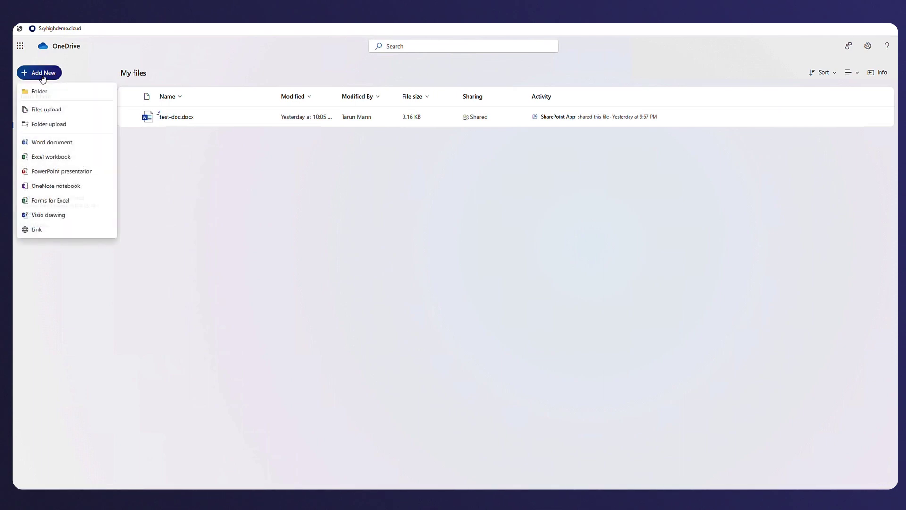
pyautogui.click(51, 112)
pyautogui.click(56, 49)
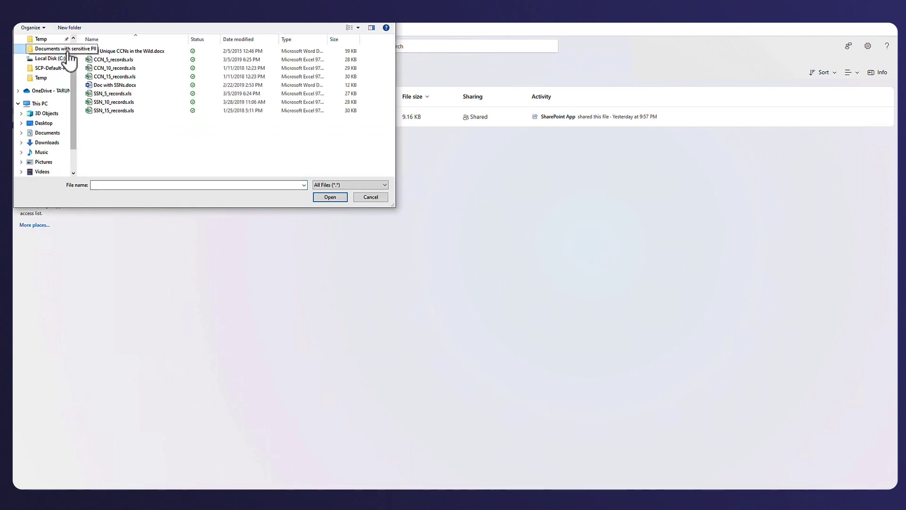
pyautogui.click(108, 60)
pyautogui.keyDown('shift'); pyautogui.click(107, 77); pyautogui.keyUp('shift')
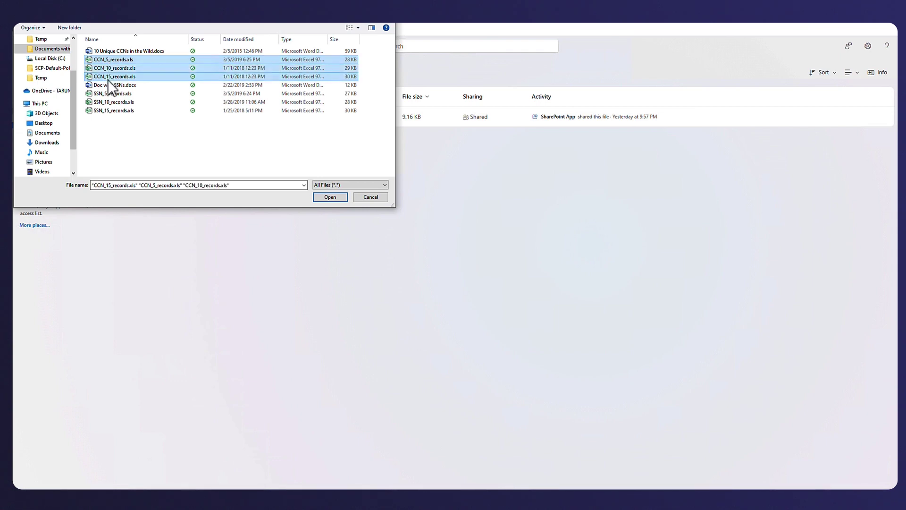
pyautogui.click(325, 198)
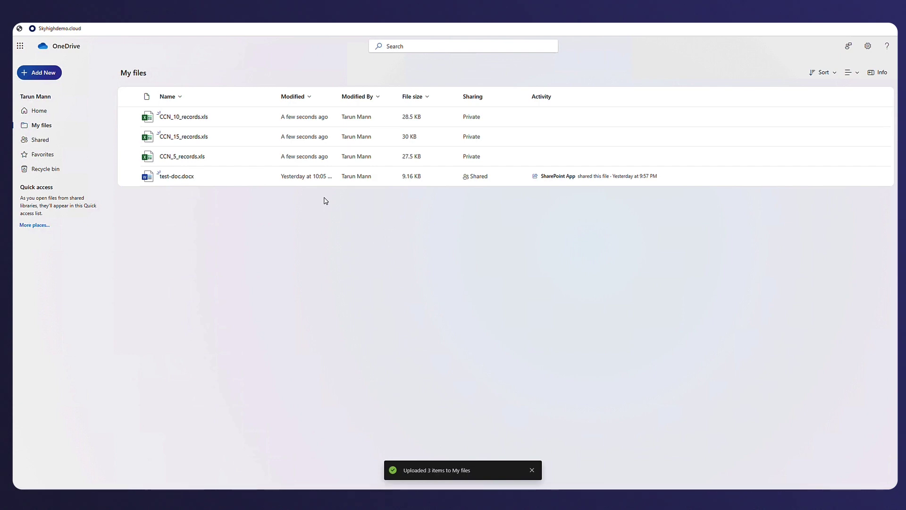
pyautogui.click(19, 28)
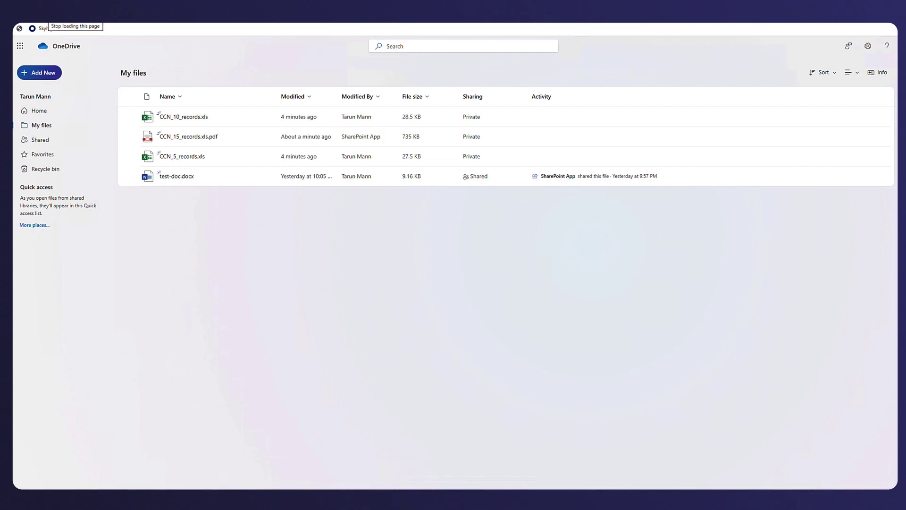
pyautogui.click(189, 140)
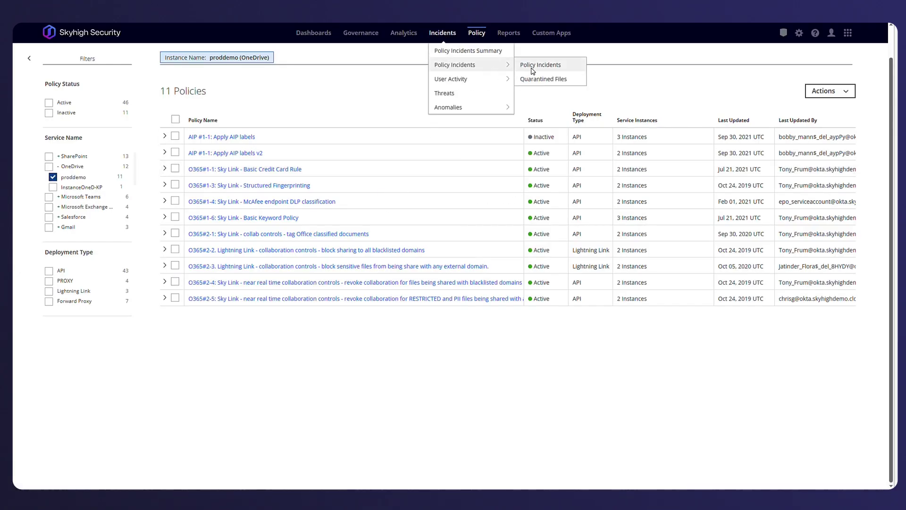
pyautogui.click(531, 67)
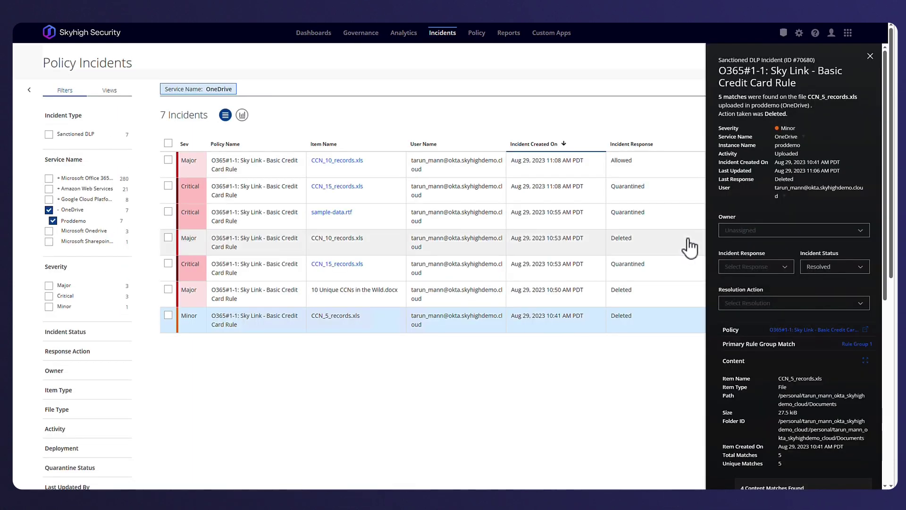
pyautogui.click(373, 171)
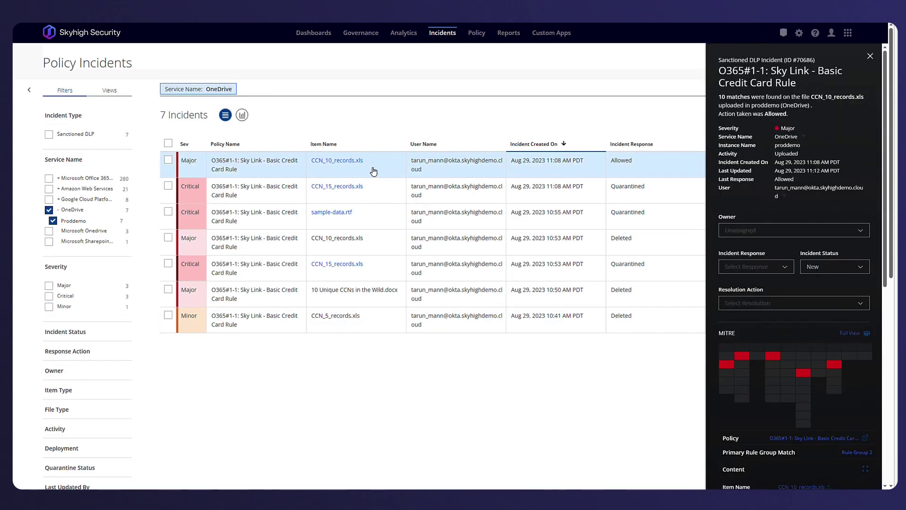
pyautogui.click(378, 196)
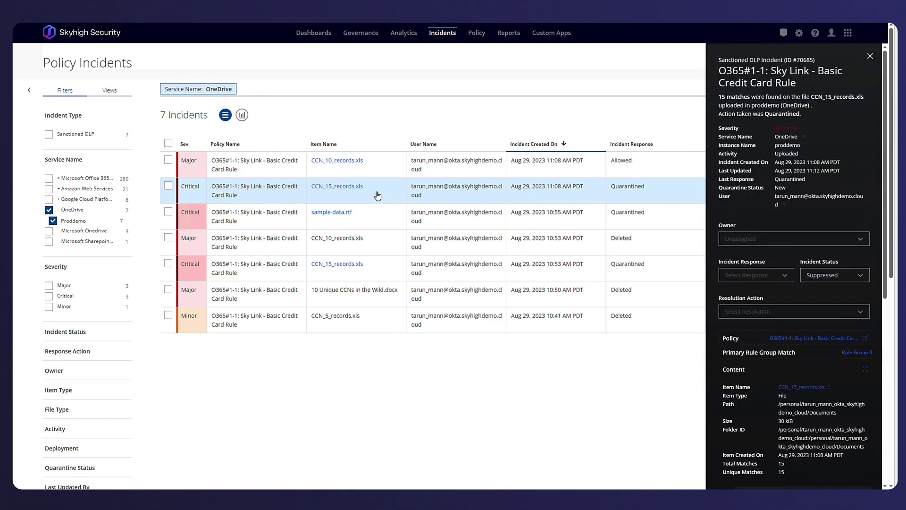
pyautogui.scroll(-7, 749, 294)
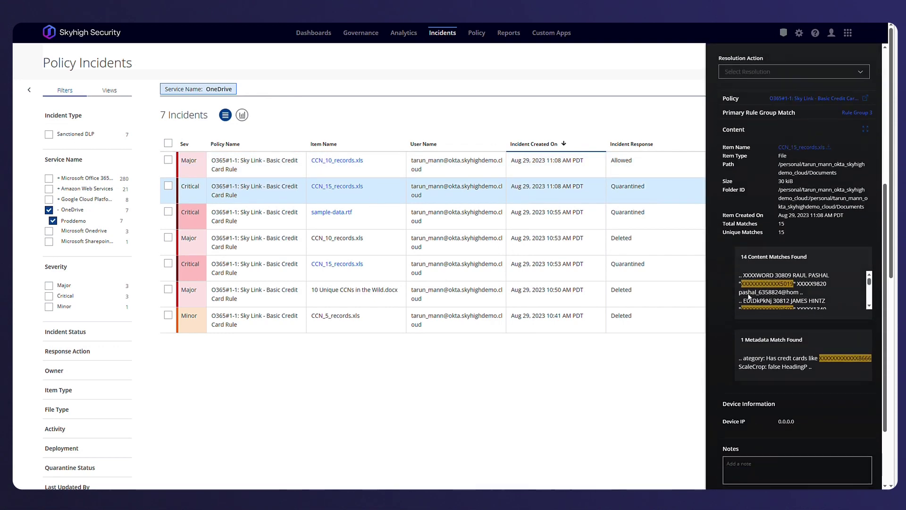
pyautogui.scroll(-1, 748, 293)
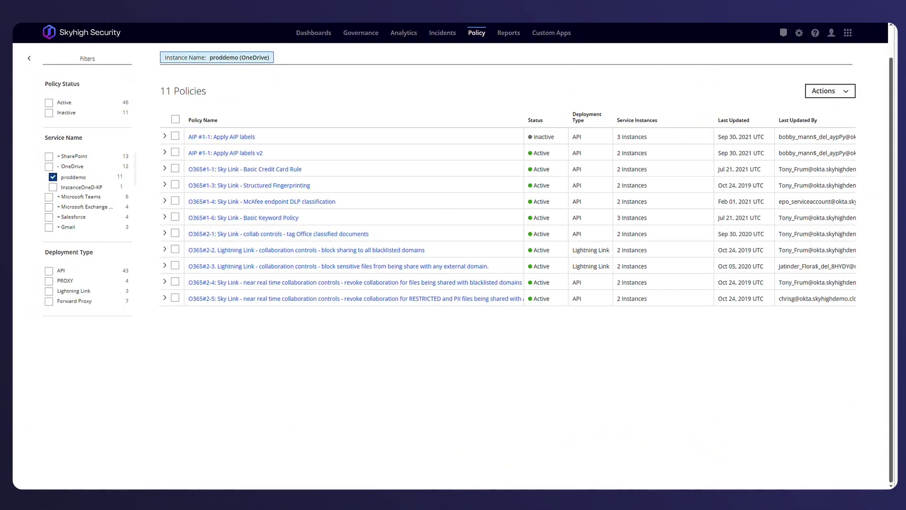
# Review the O365#2-3 Lightning Link policy's Block responses, then select test-doc.docx in OneDrive.
pyautogui.click(385, 270)
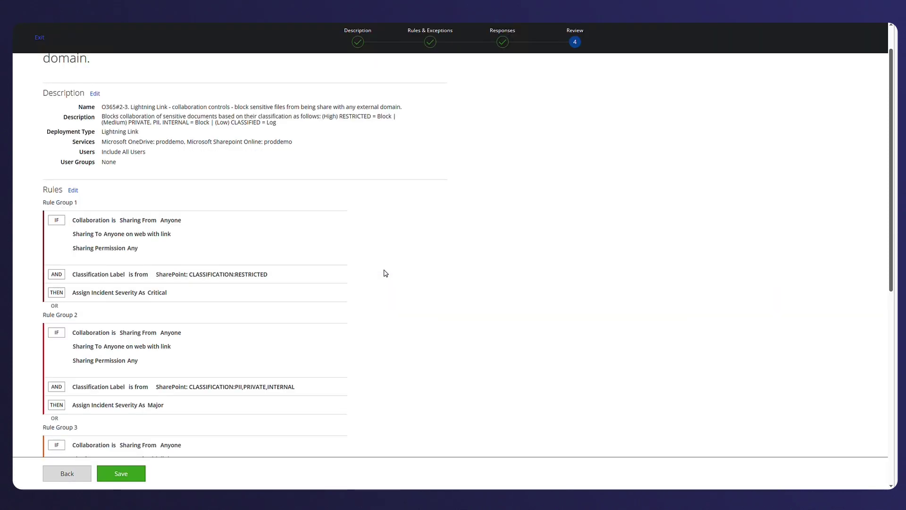
pyautogui.scroll(-5, 385, 273)
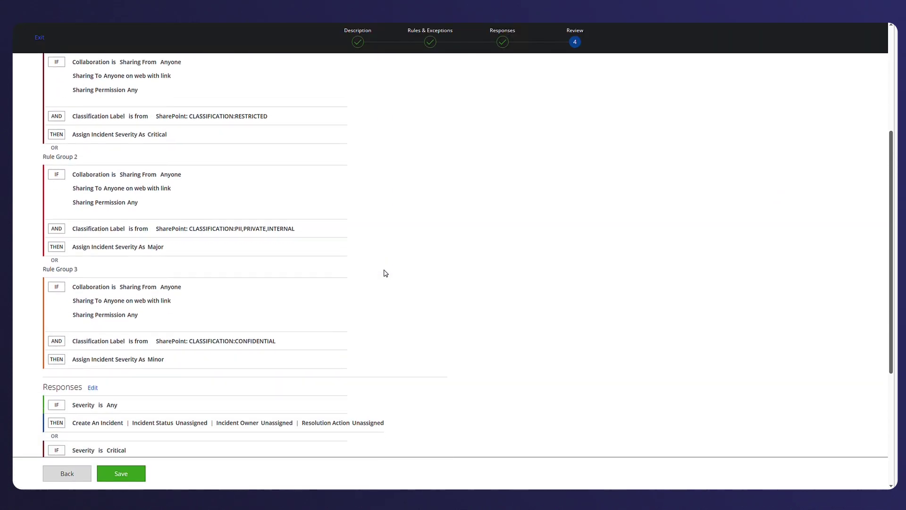
pyautogui.scroll(-5, 385, 274)
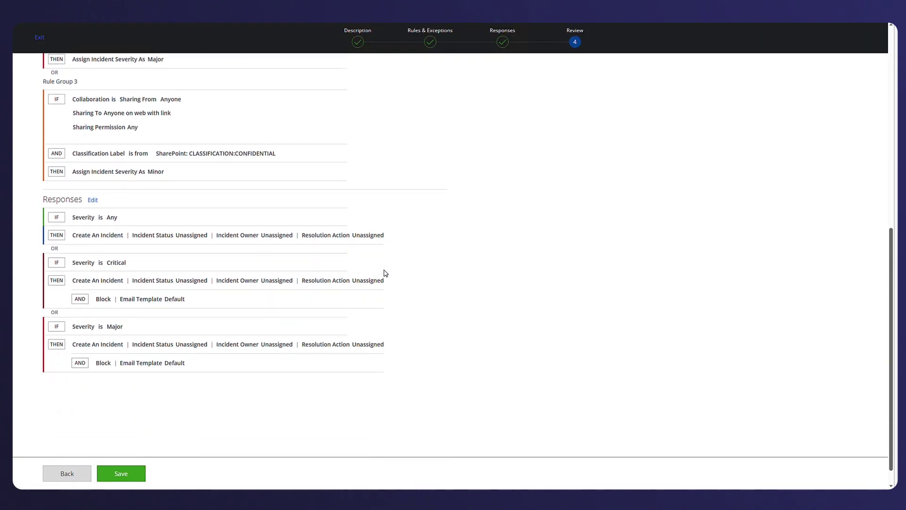
pyautogui.scroll(-1, 386, 273)
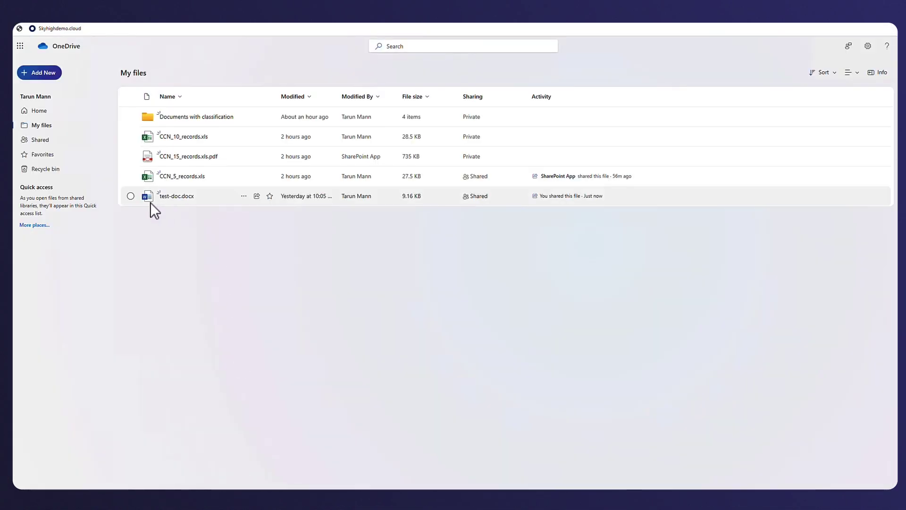
pyautogui.click(150, 201)
# Share test-doc.docx with the external Yahoo e-mail address.
pyautogui.click(164, 74)
pyautogui.click(417, 233)
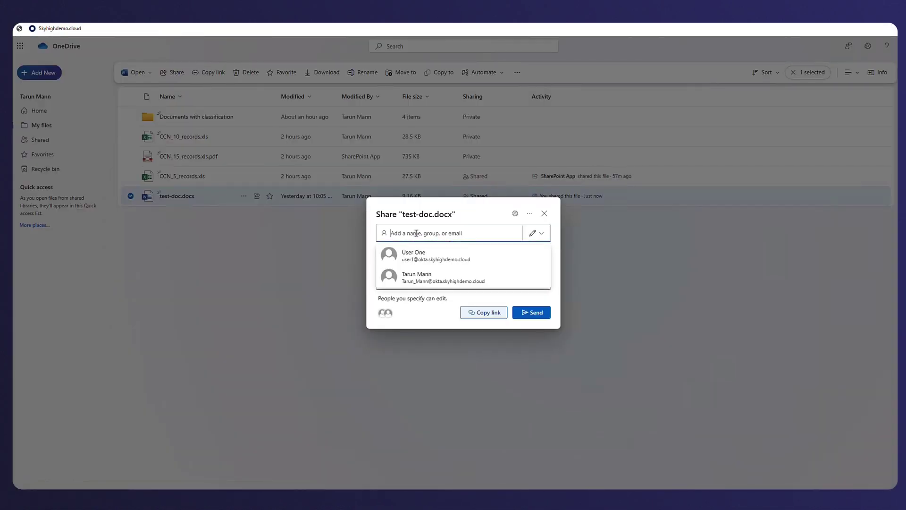
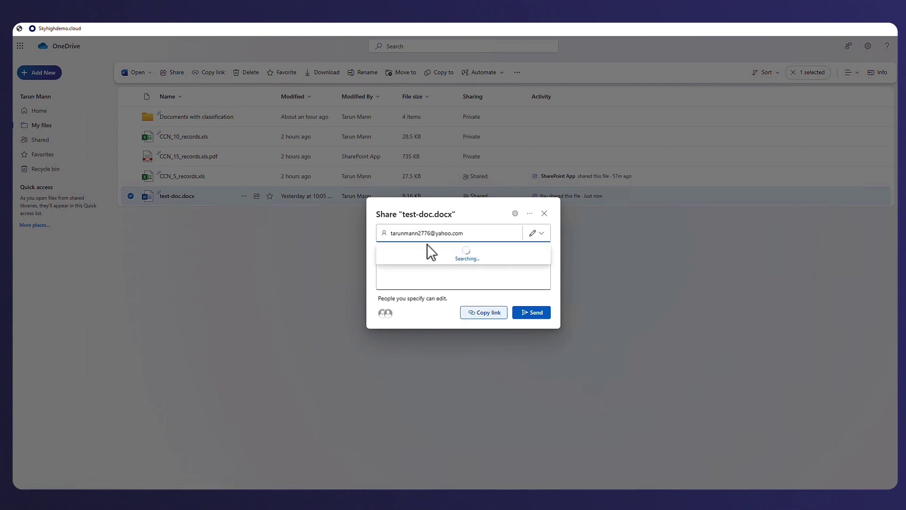
pyautogui.press('Return')
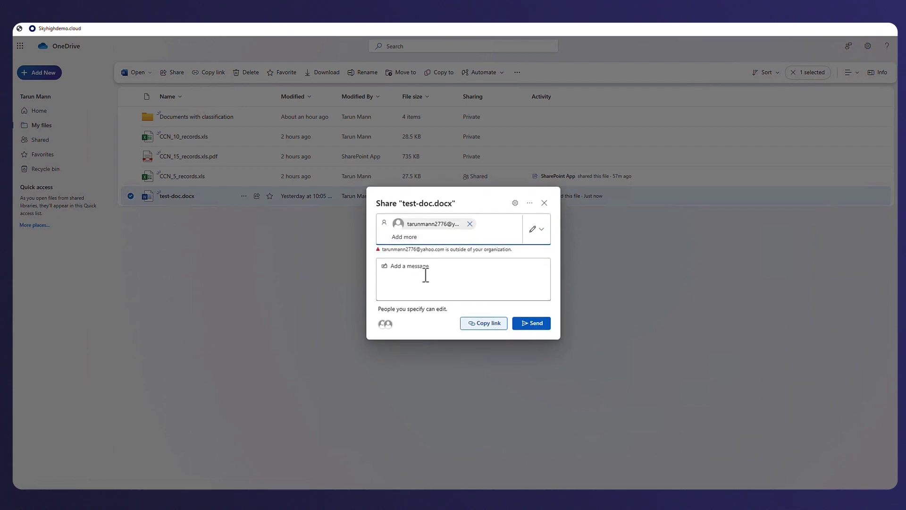
pyautogui.click(531, 325)
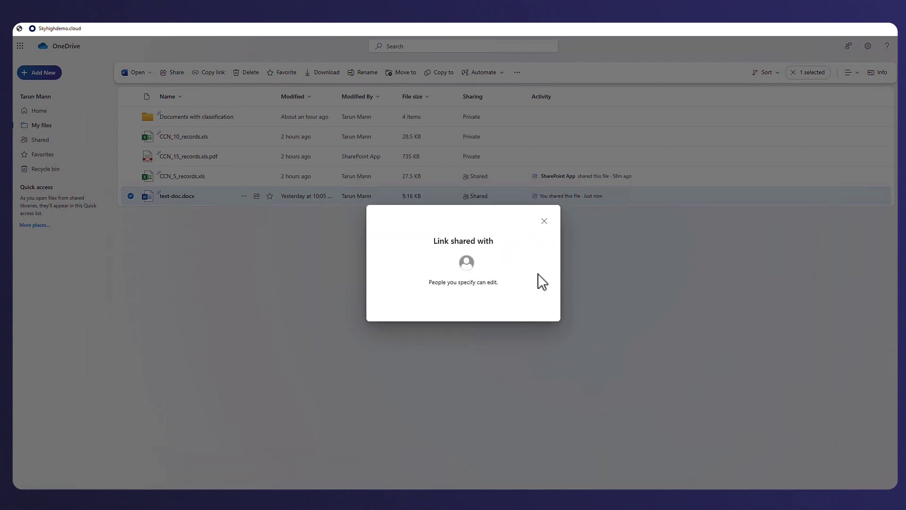
# Share restricted.docx from Documents with classification with the same Yahoo address.
pyautogui.click(208, 119)
pyautogui.click(130, 204)
pyautogui.click(257, 203)
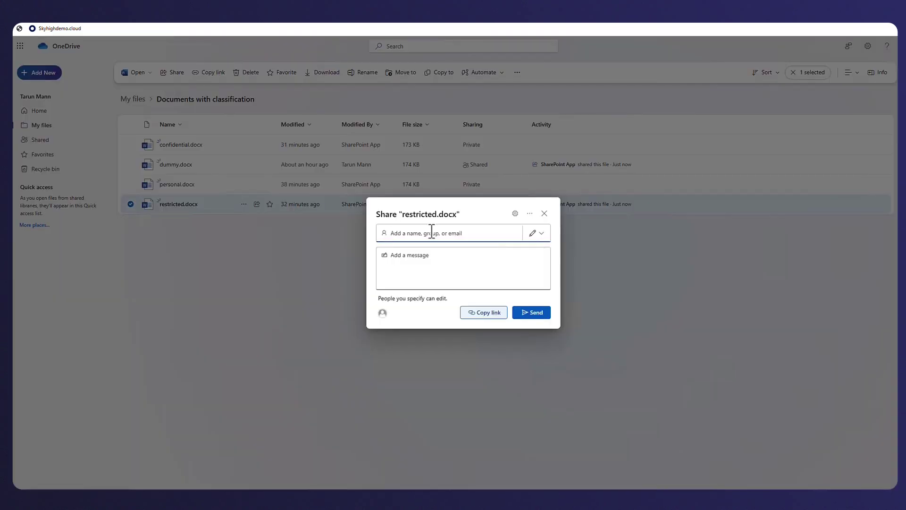
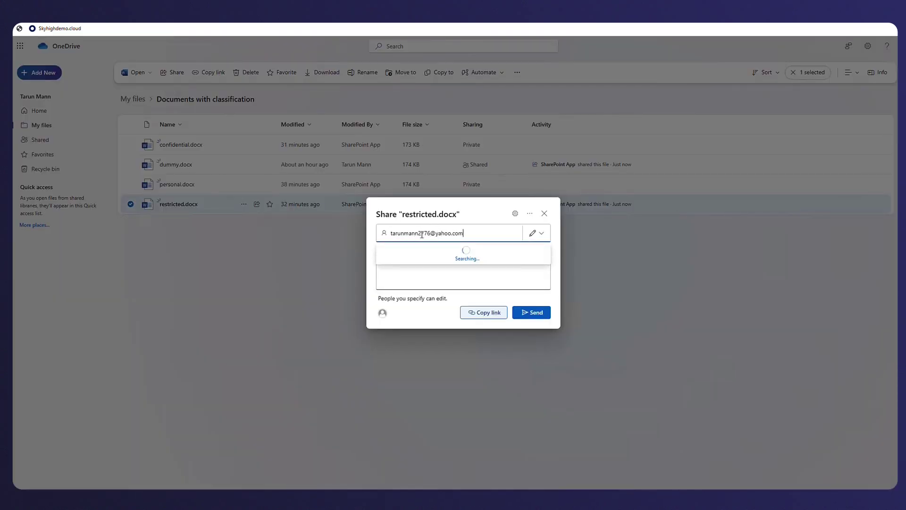
pyautogui.press('Return')
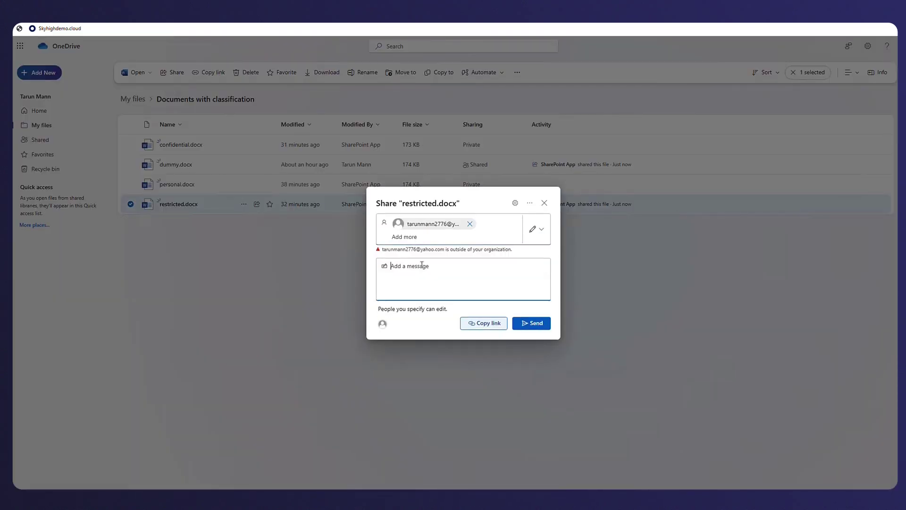
pyautogui.click(530, 323)
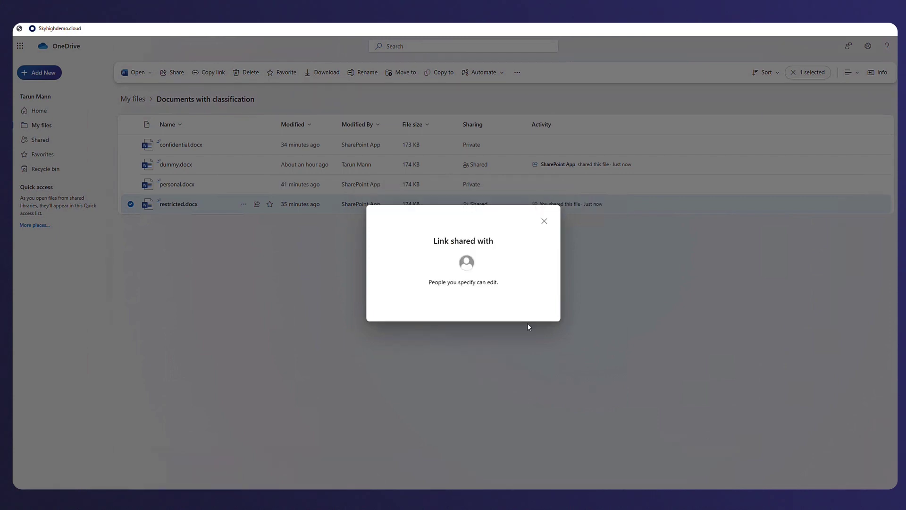
pyautogui.click(542, 219)
pyautogui.click(301, 469)
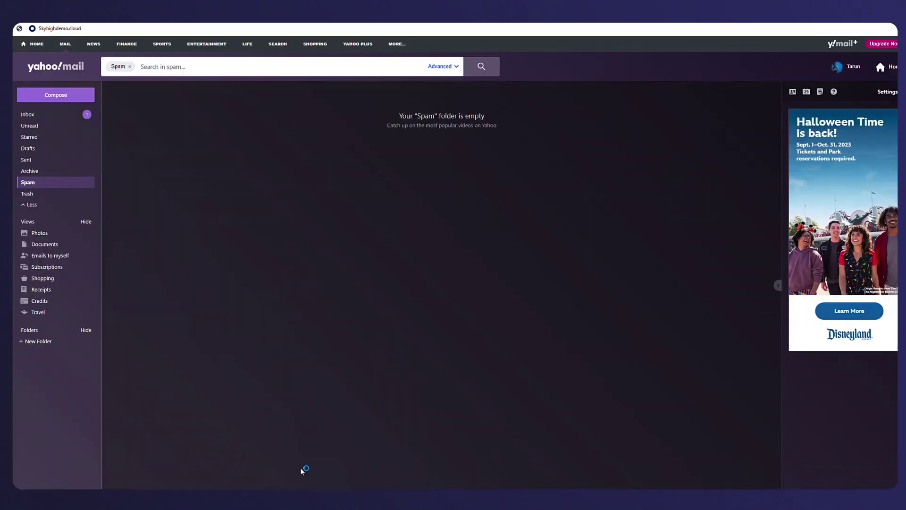
pyautogui.click(40, 116)
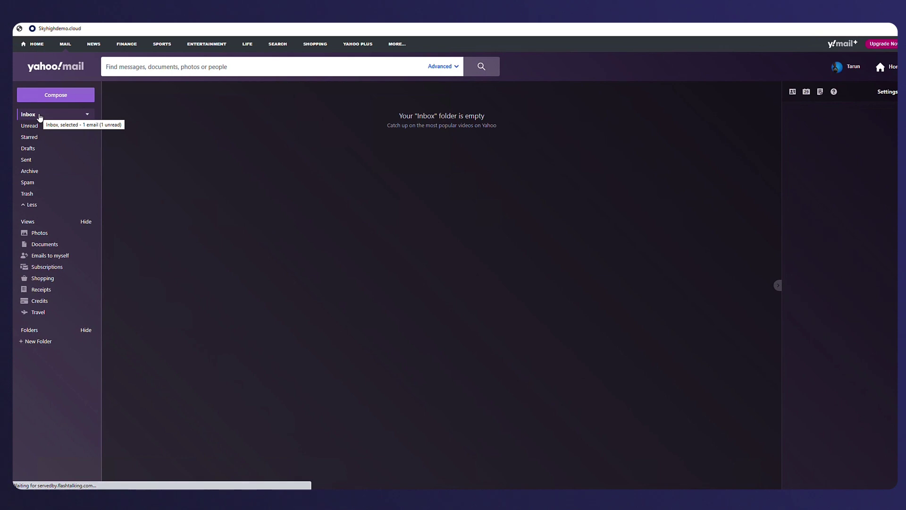
pyautogui.click(249, 122)
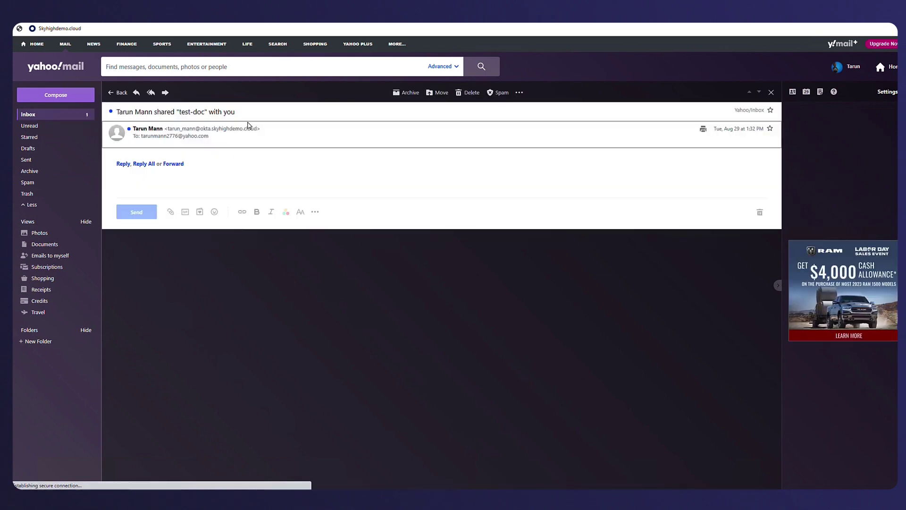
pyautogui.click(443, 335)
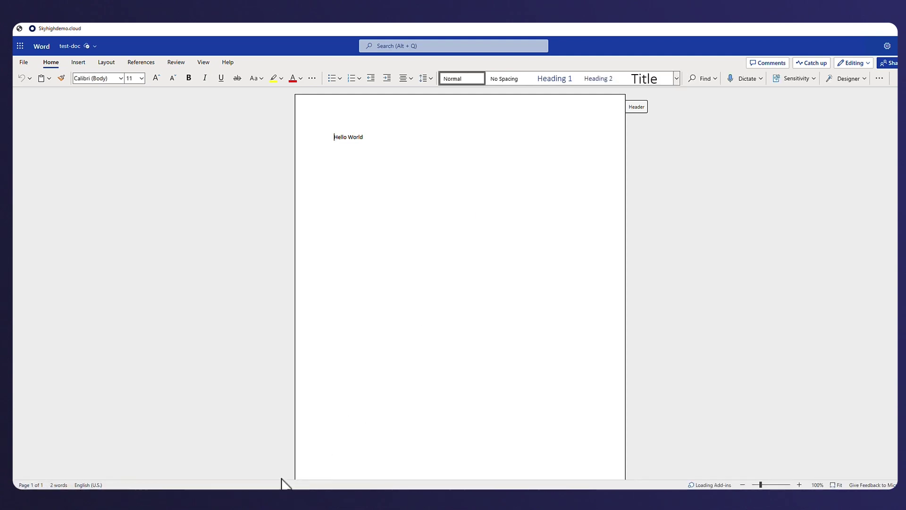
# Back in Skyhigh, open Policy Incidents and view the newest restricted.docx incident's details.
pyautogui.moveTo(272, 505)
pyautogui.click(226, 460)
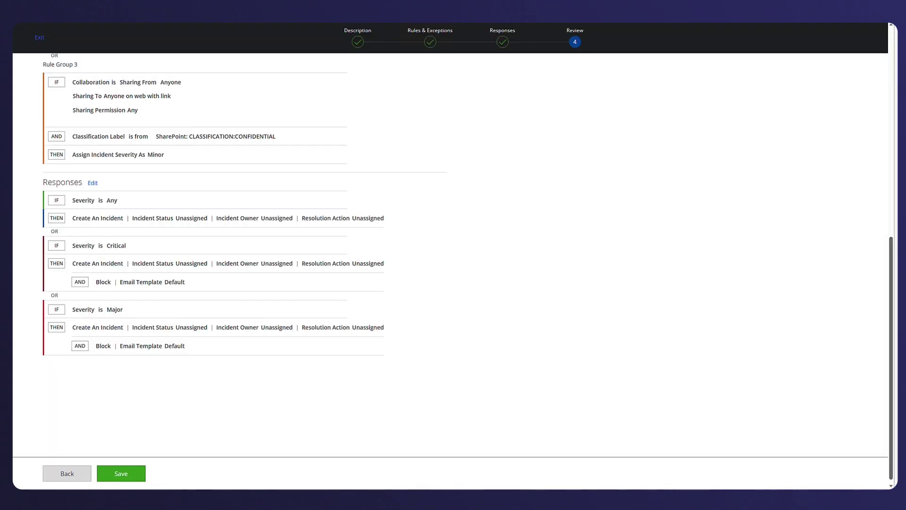
pyautogui.click(38, 38)
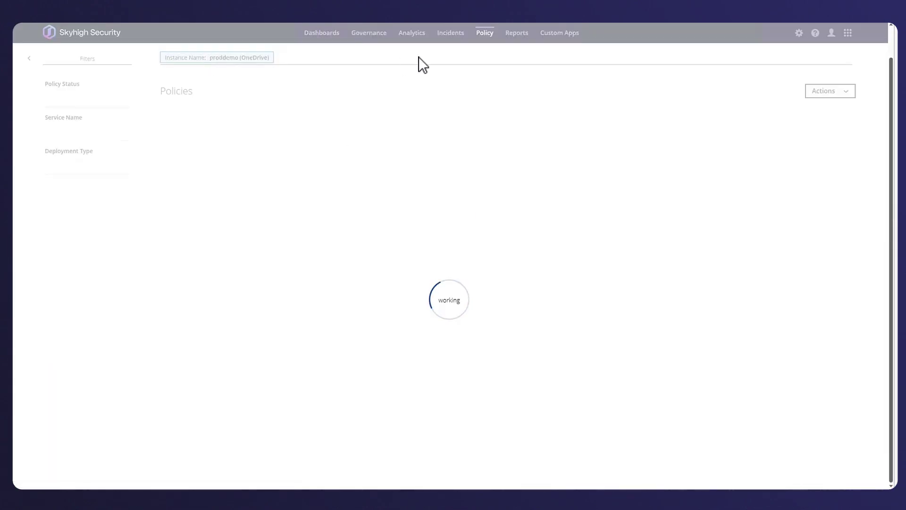
pyautogui.moveTo(449, 57)
pyautogui.click(532, 63)
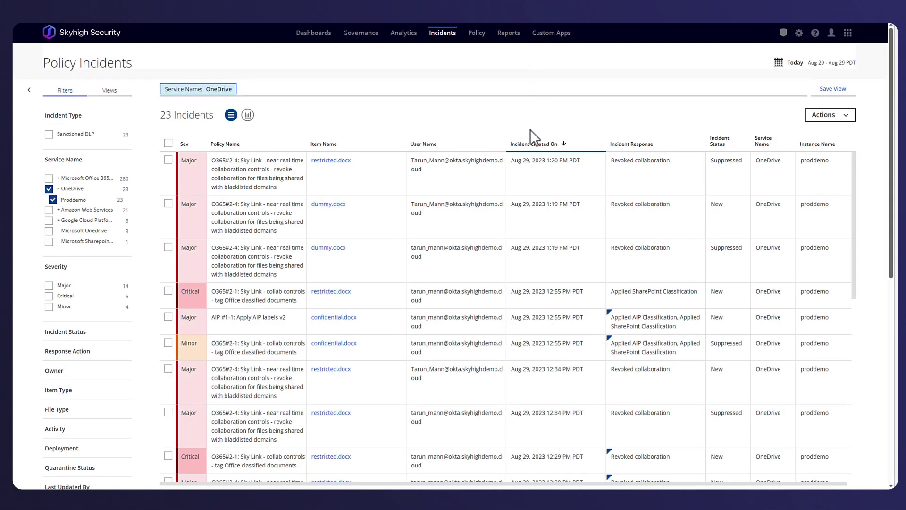
pyautogui.click(294, 179)
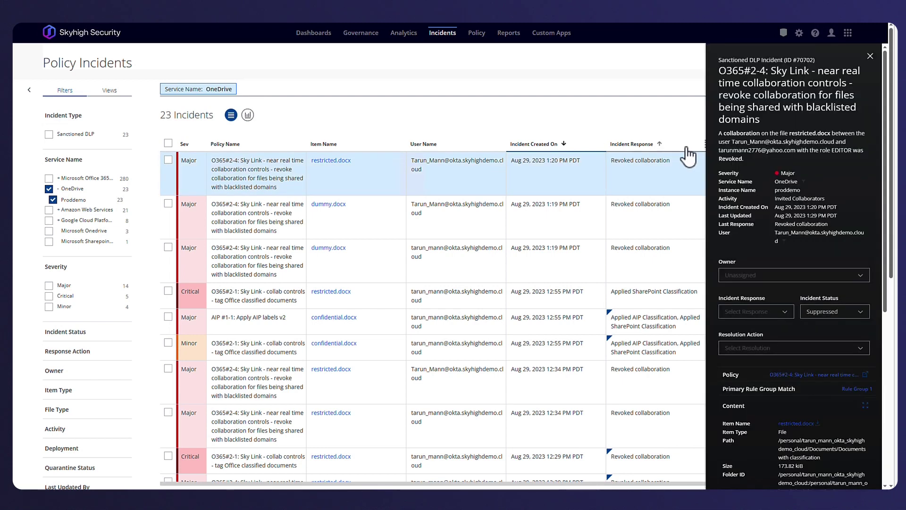
pyautogui.scroll(-6, 784, 189)
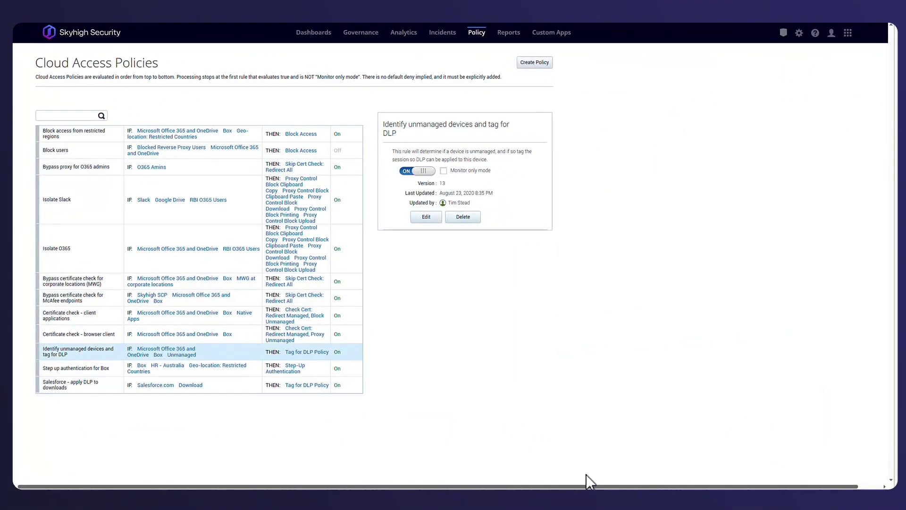
# Open 'Identify unmanaged devices and tag for DLP' for editing, then cancel without changes.
pyautogui.click(426, 217)
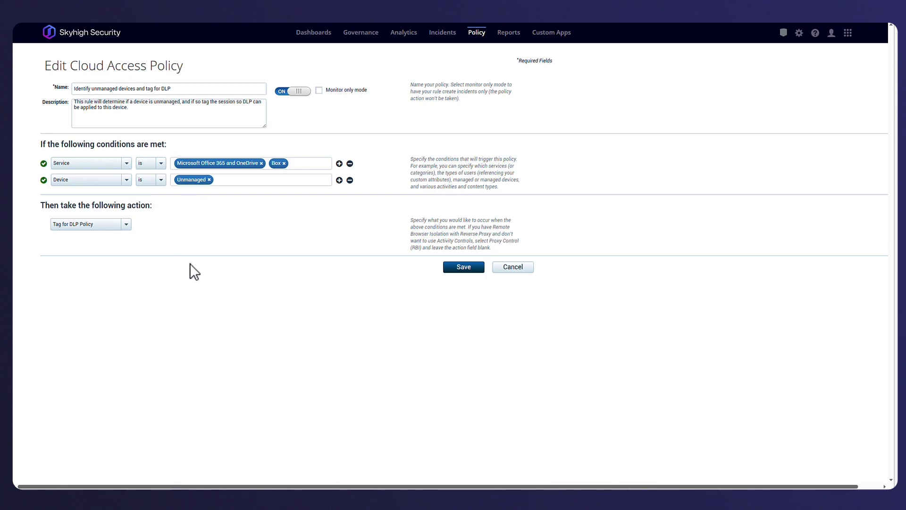
pyautogui.click(511, 269)
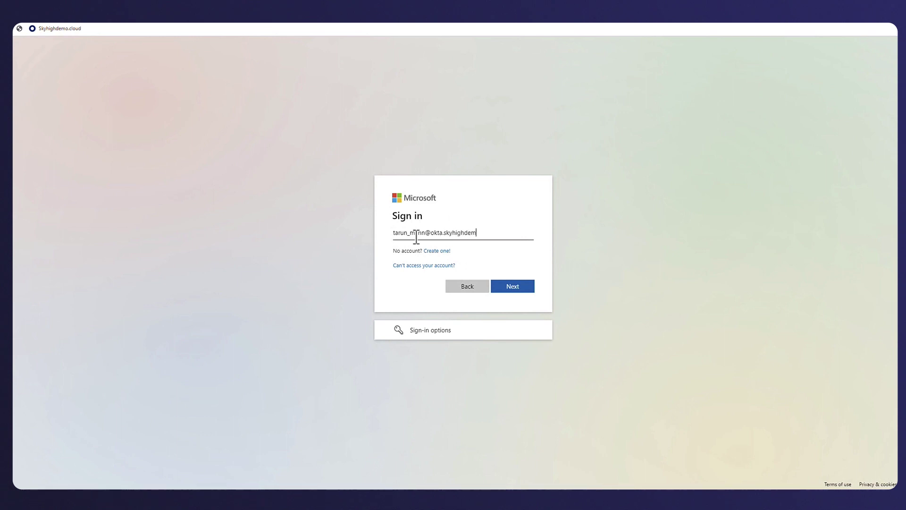
# Sign in to Microsoft 365 with the work account via Okta, declining the device certificate.
pyautogui.press('Return')
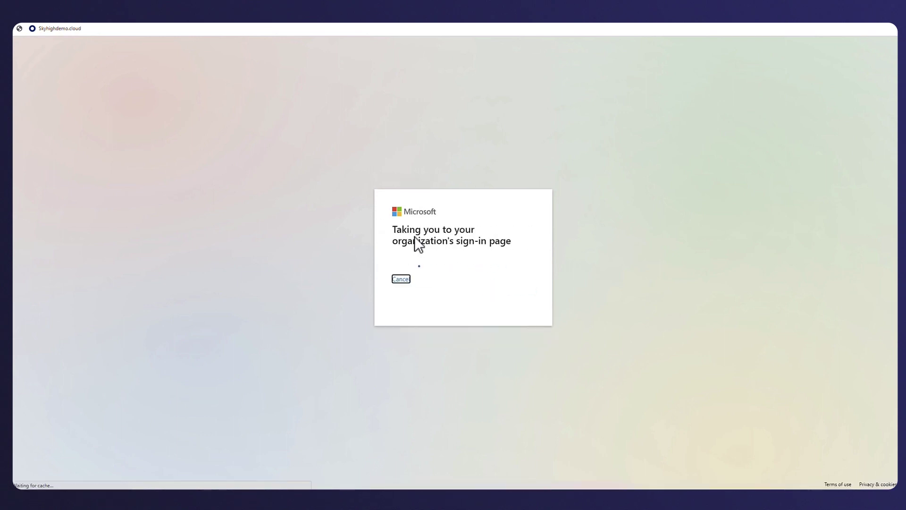
pyautogui.press('Return')
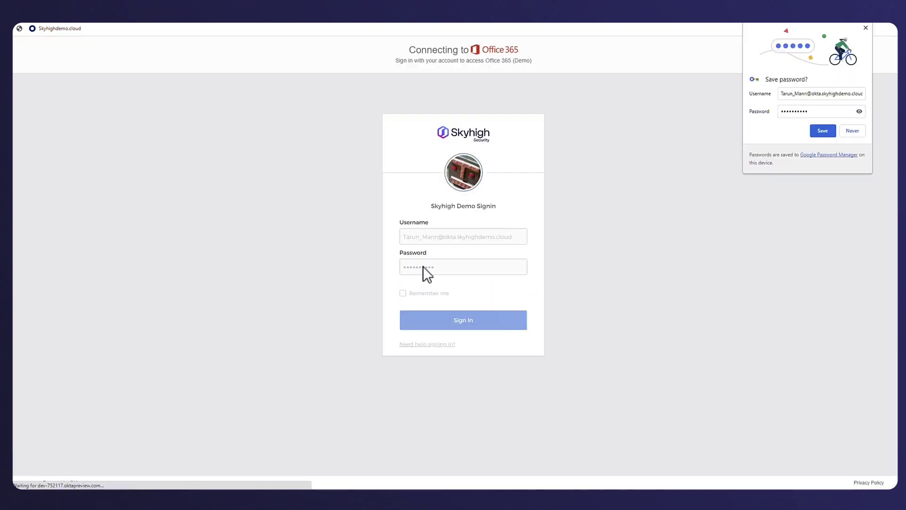
pyautogui.click(863, 30)
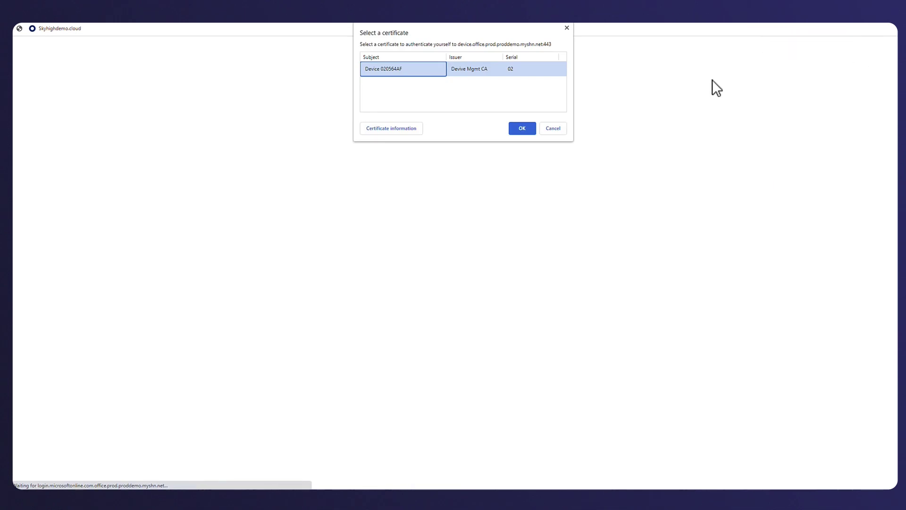
pyautogui.click(553, 129)
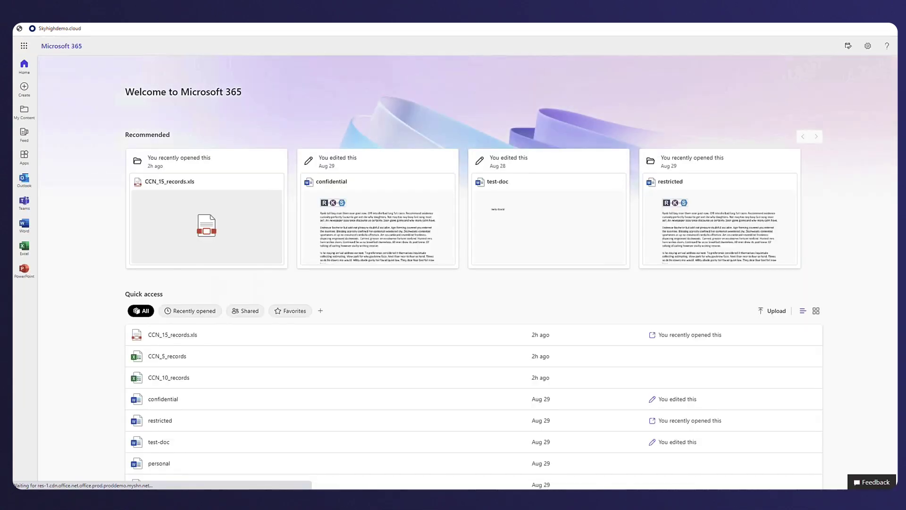
# Download CCN_5_records.xls from OneDrive's My files and show it in the Downloads folder.
pyautogui.click(24, 46)
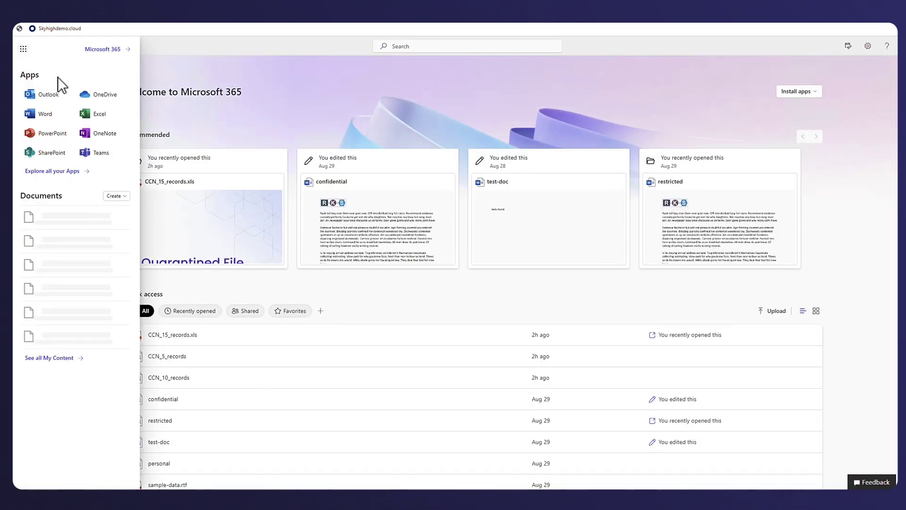
pyautogui.click(88, 93)
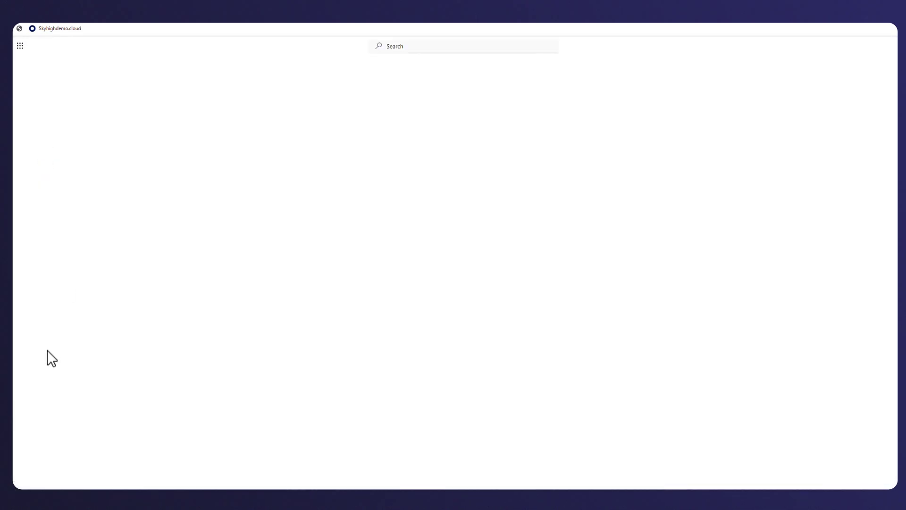
pyautogui.click(43, 129)
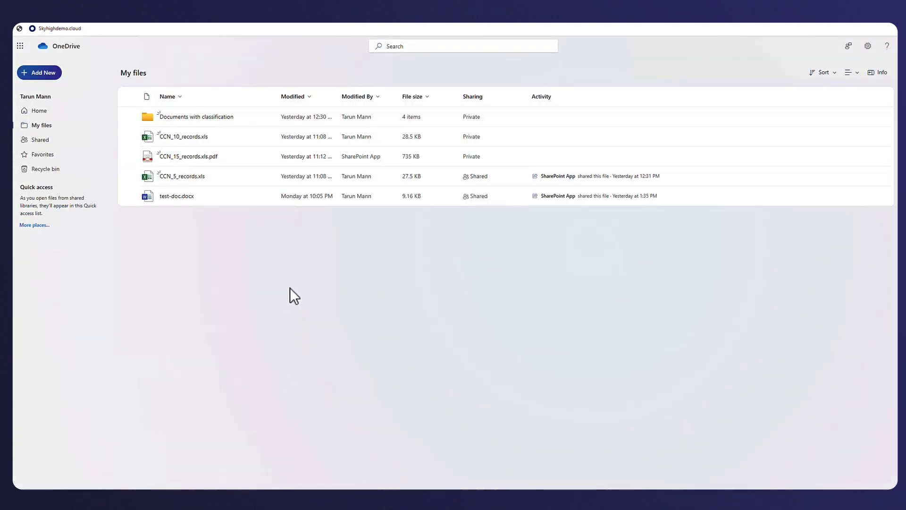
pyautogui.click(131, 176)
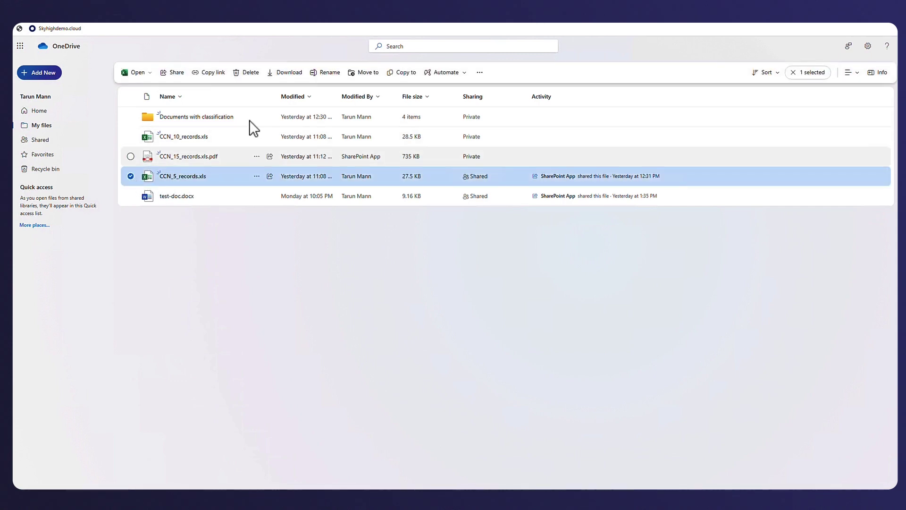
pyautogui.click(292, 80)
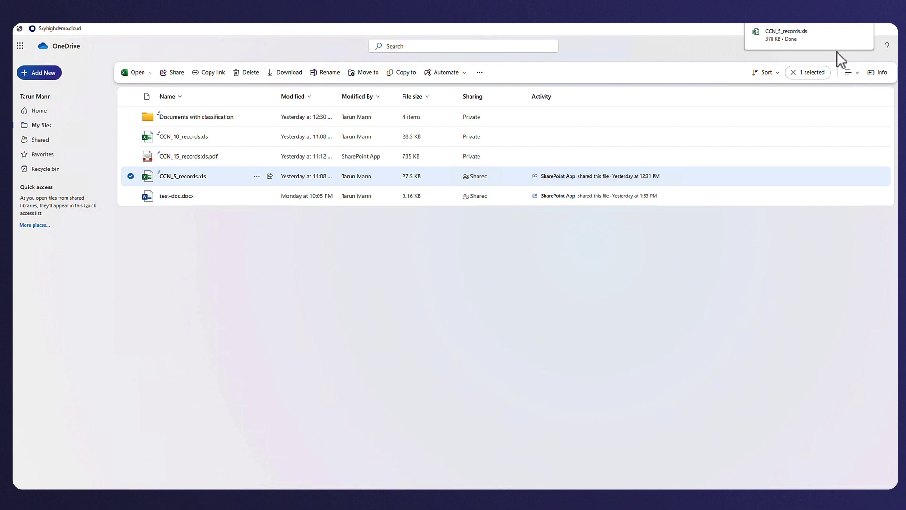
pyautogui.click(849, 31)
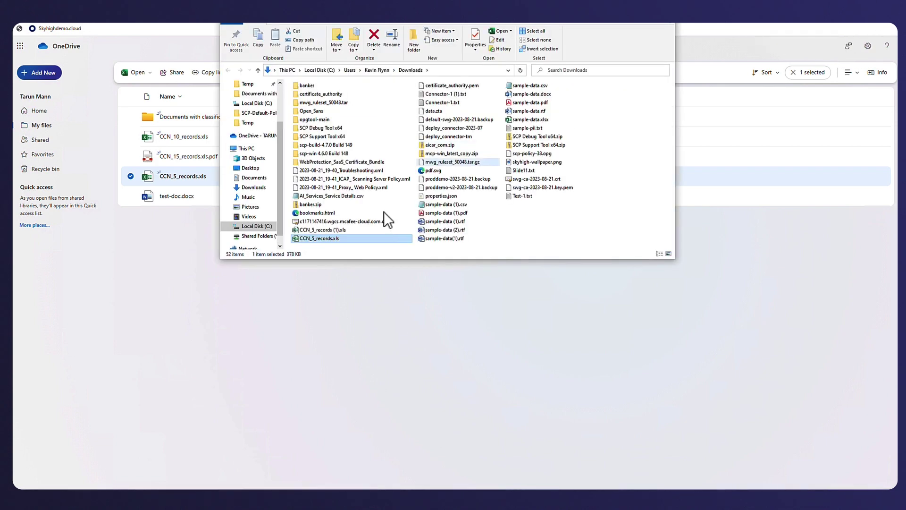
# Open the downloaded CCN_5_records.xls in Excel and maximize it to reveal the Blocked File notice.
pyautogui.doubleClick(322, 238)
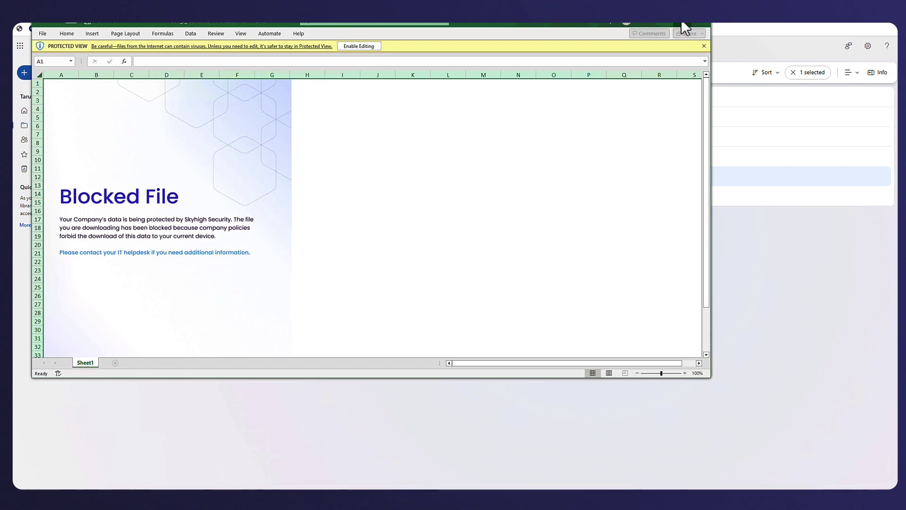
pyautogui.doubleClick(681, 21)
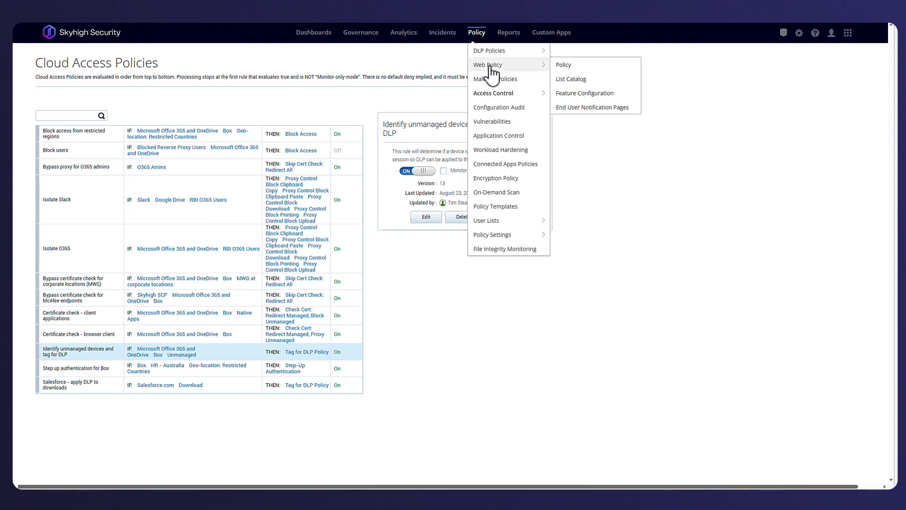
# Open the CCN_5_records.xls incident in Policy Incidents to see its credit-card matches and unmanaged device.
pyautogui.moveTo(440, 34)
pyautogui.moveTo(472, 64)
pyautogui.click(531, 68)
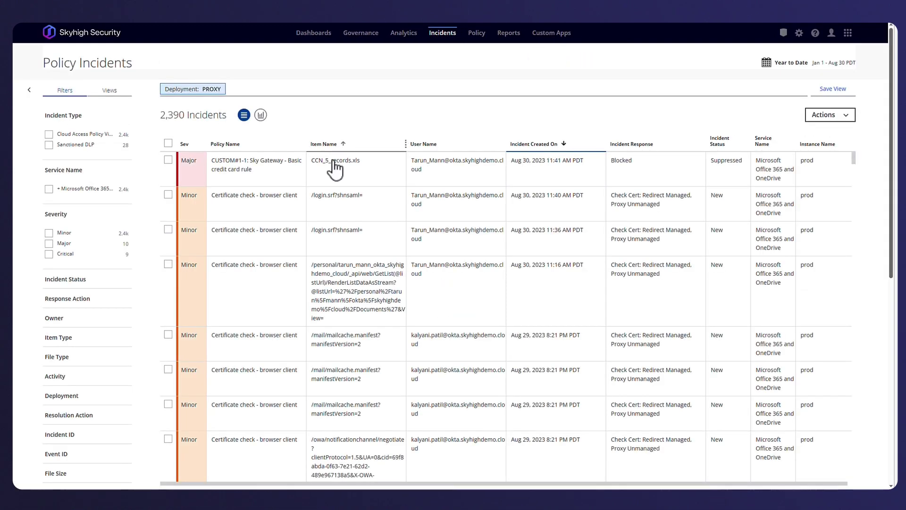
pyautogui.click(335, 168)
pyautogui.scroll(-5, 765, 212)
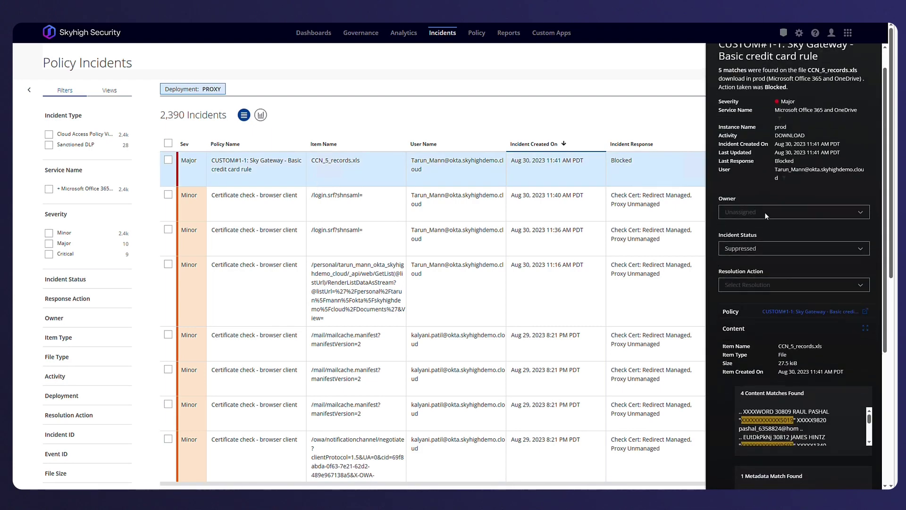